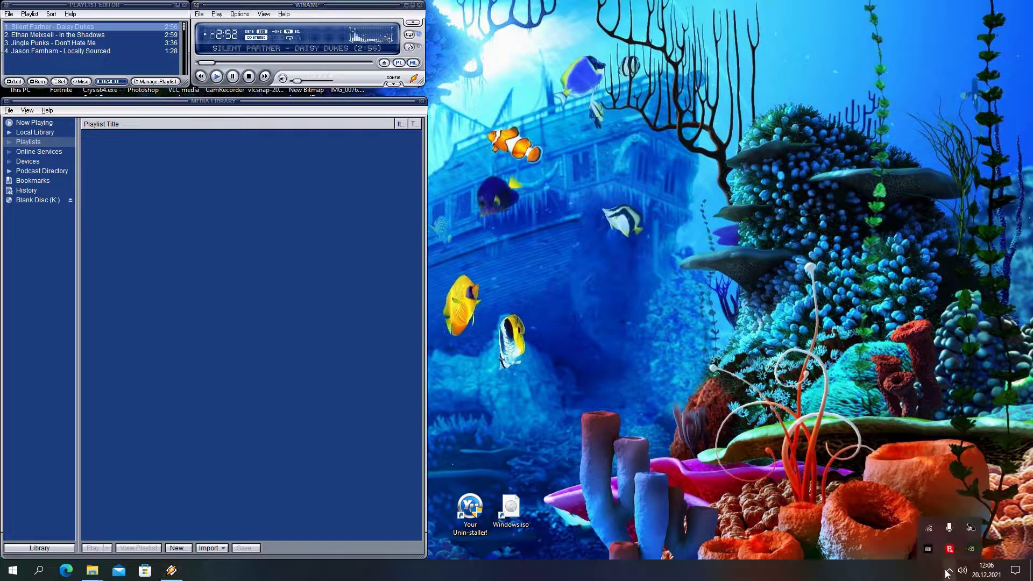
- Open Realtek HD Audio Manager from the tray and bring up This PC's context menu
double_click(968, 528)
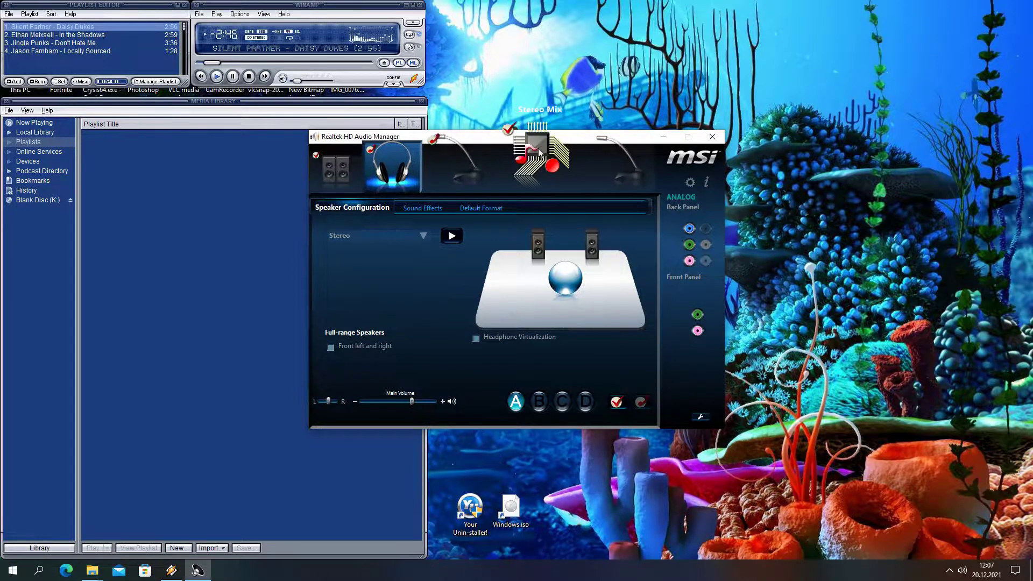
right_click(24, 92)
click(104, 232)
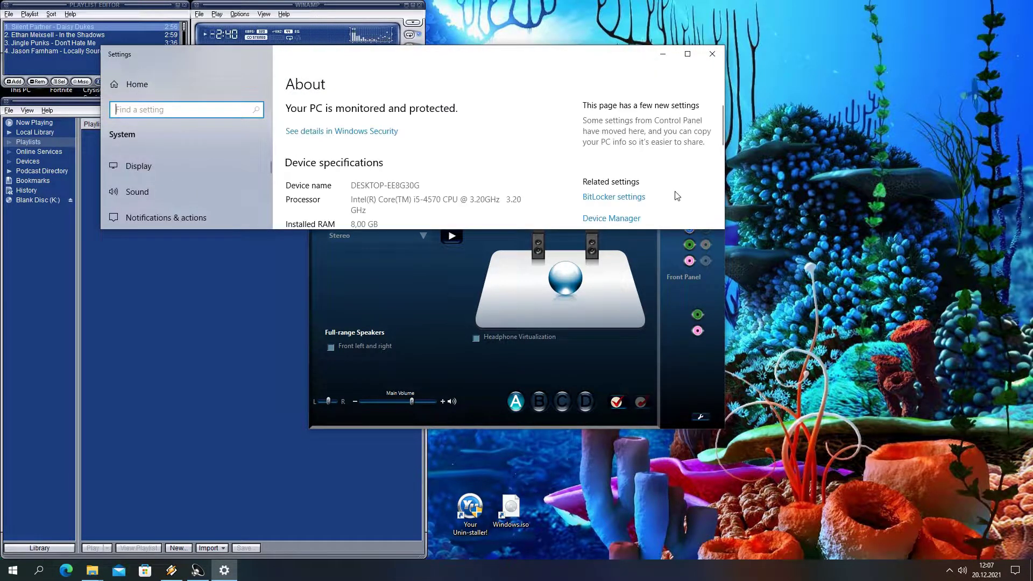
click(629, 219)
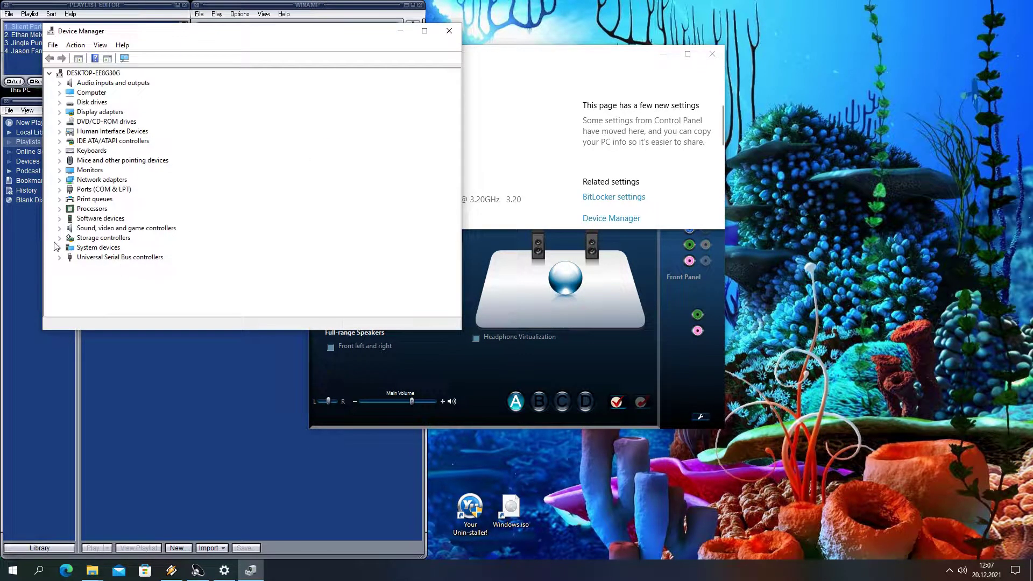
click(59, 228)
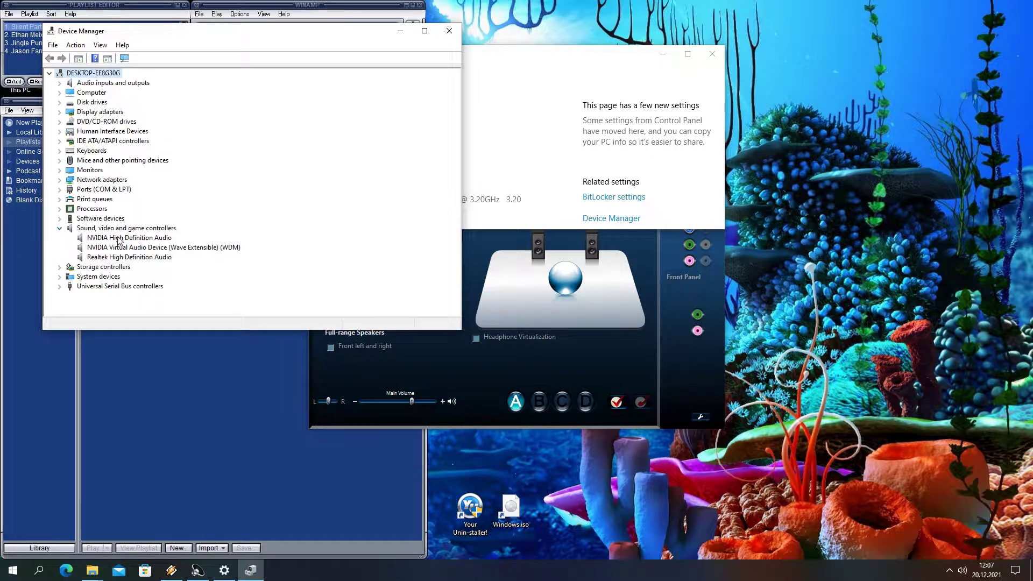
click(141, 239)
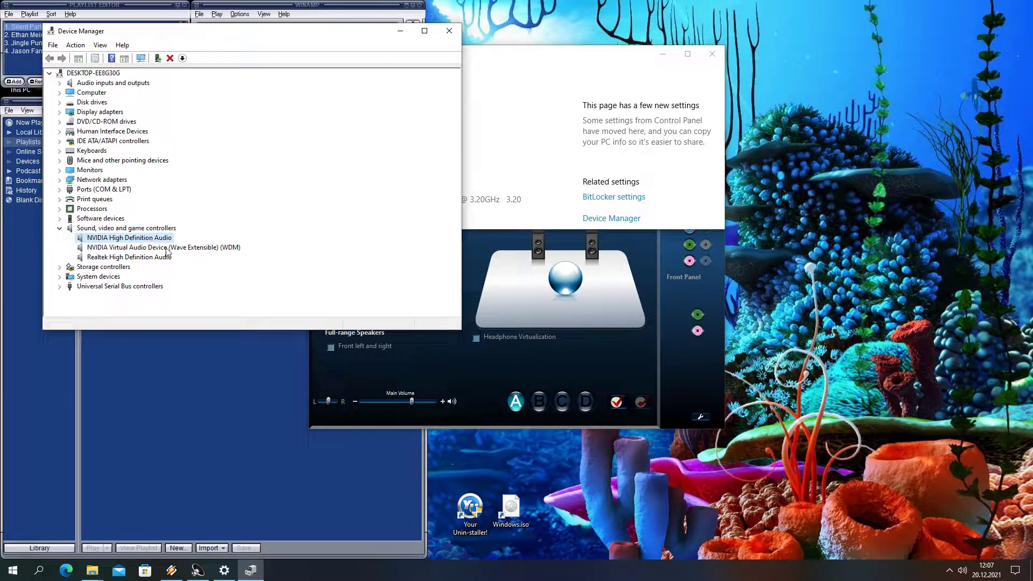
click(167, 249)
click(140, 258)
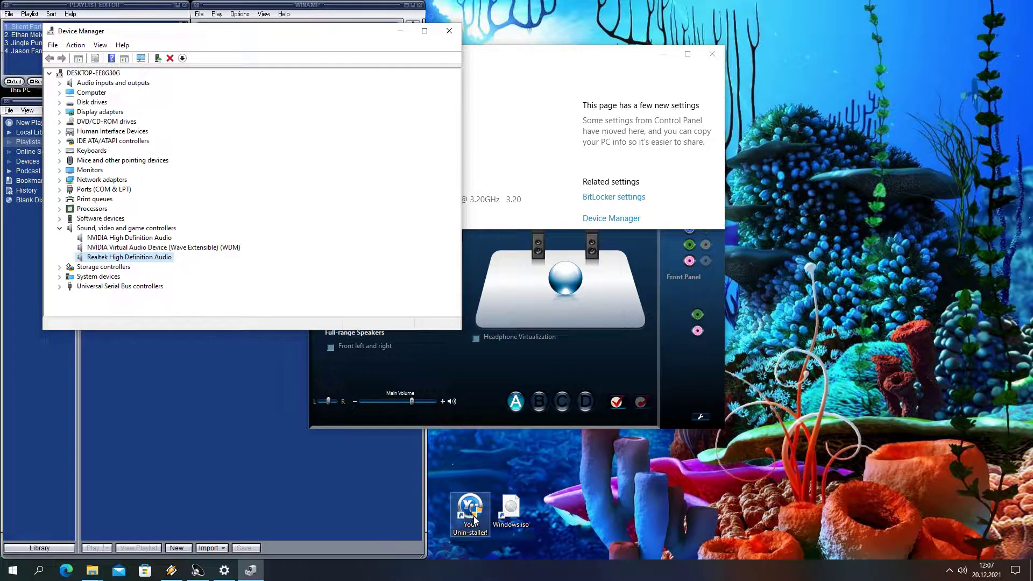
click(450, 35)
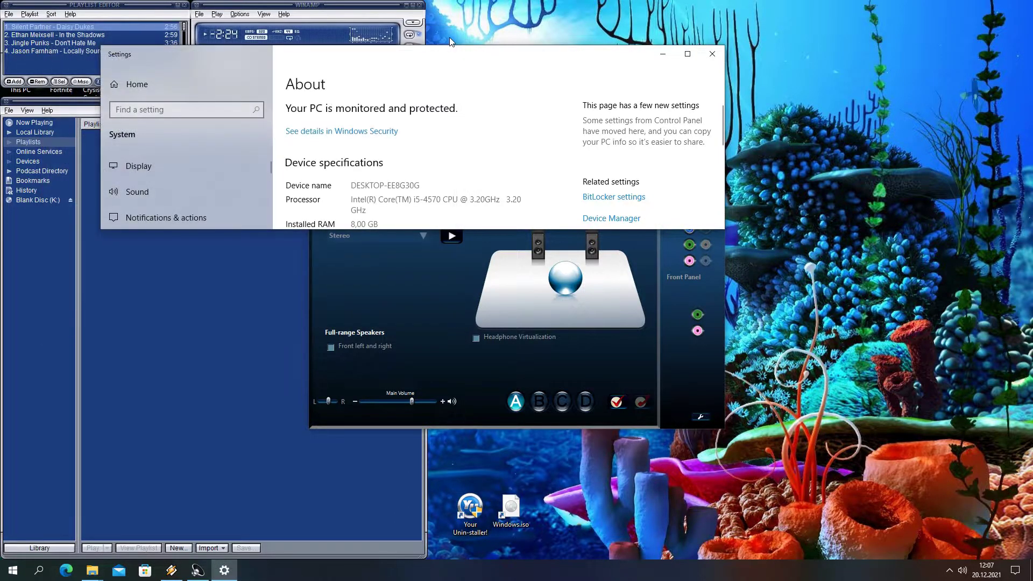
- Close the Settings About window, leaving the Realtek manager and Winamp visible
click(711, 54)
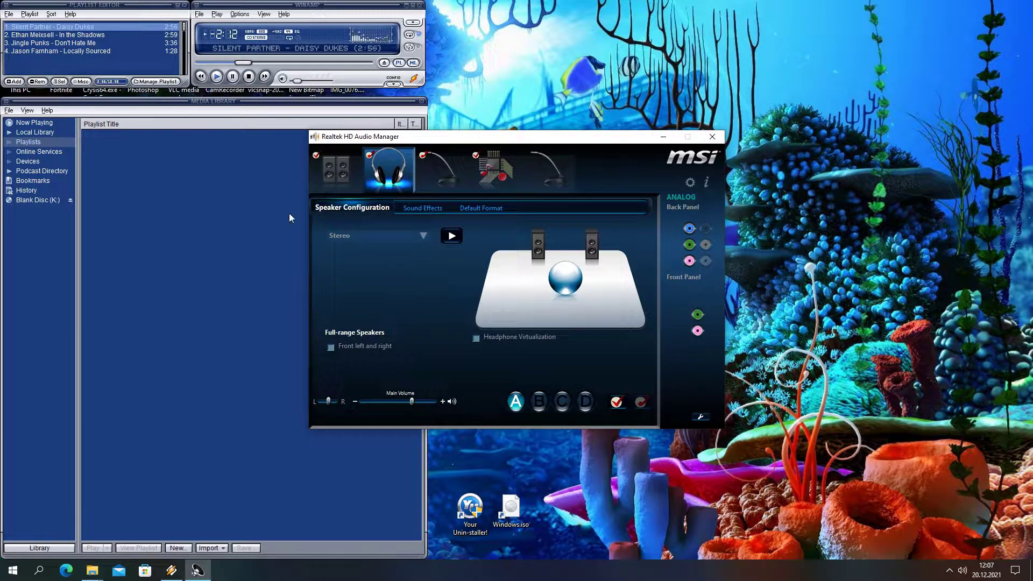
- Review the Speakers, Headphones, Microphone, Stereo Mix and rear Mic In device pages, and show hidden tray icons
click(344, 164)
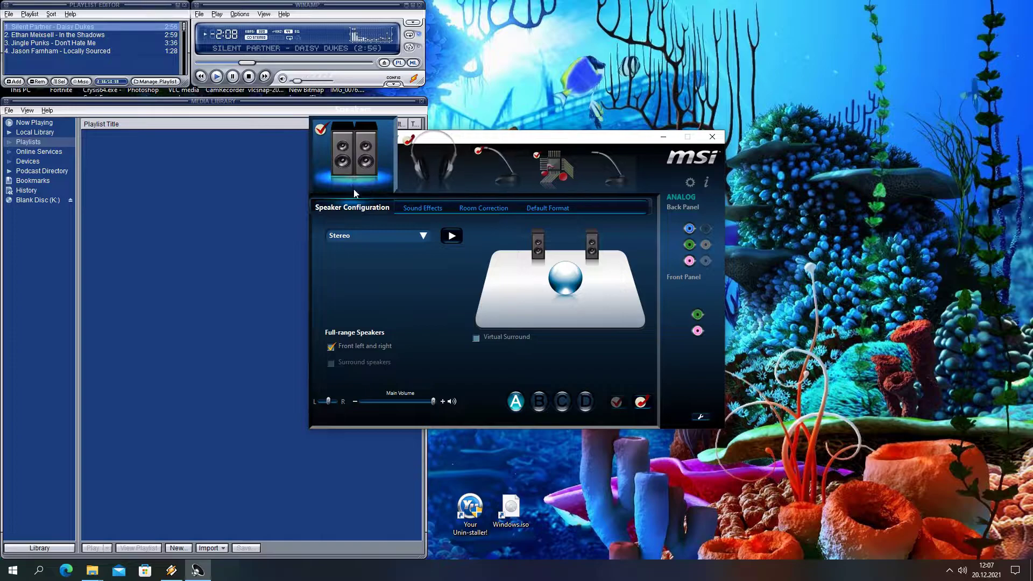
click(419, 168)
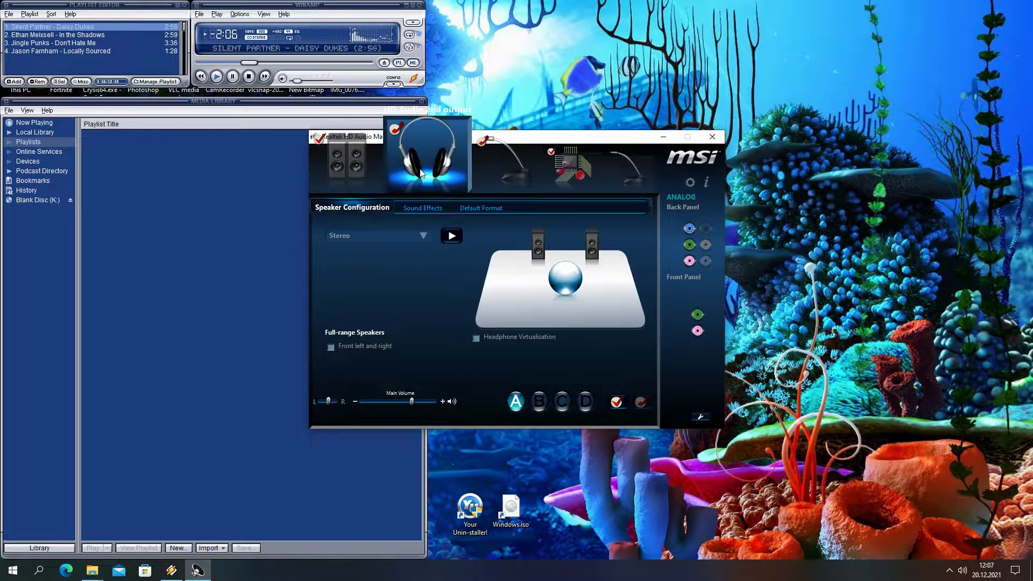
click(483, 172)
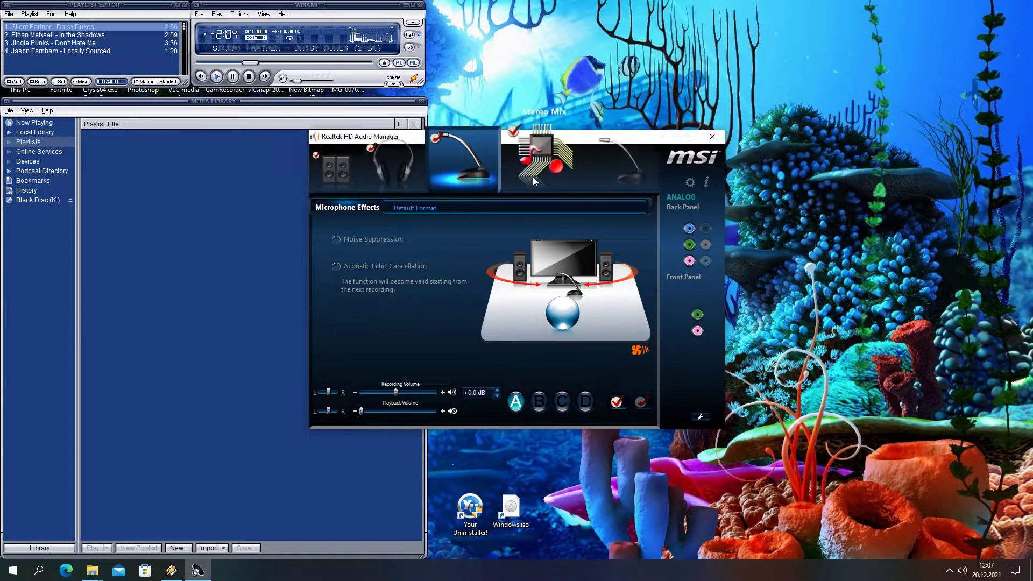
click(533, 176)
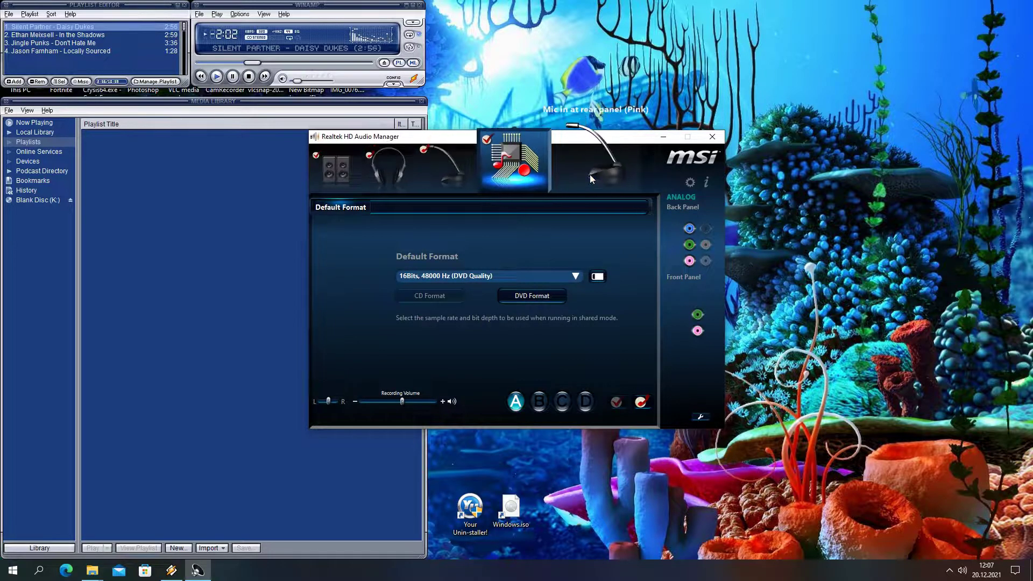
click(589, 172)
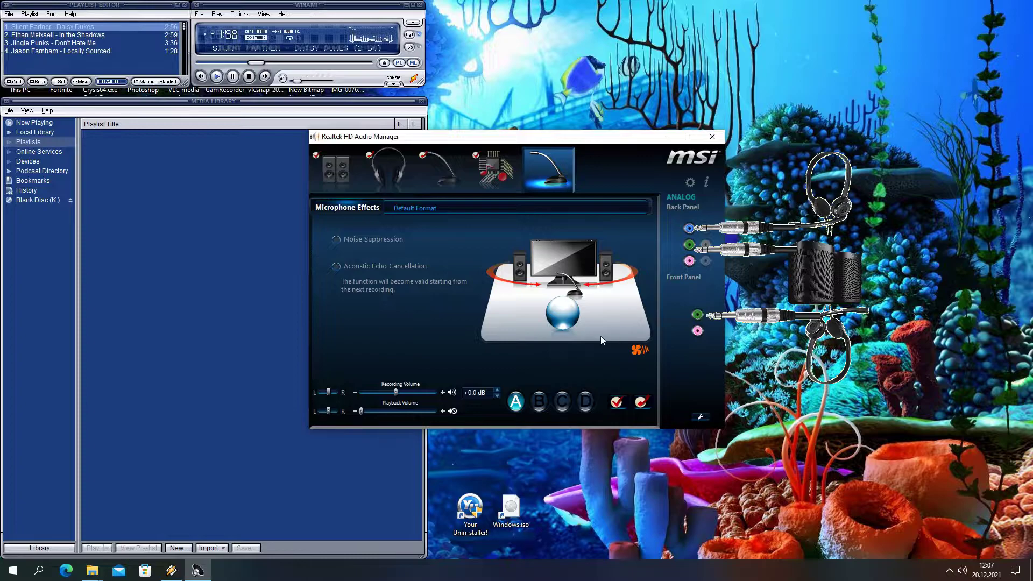
click(950, 571)
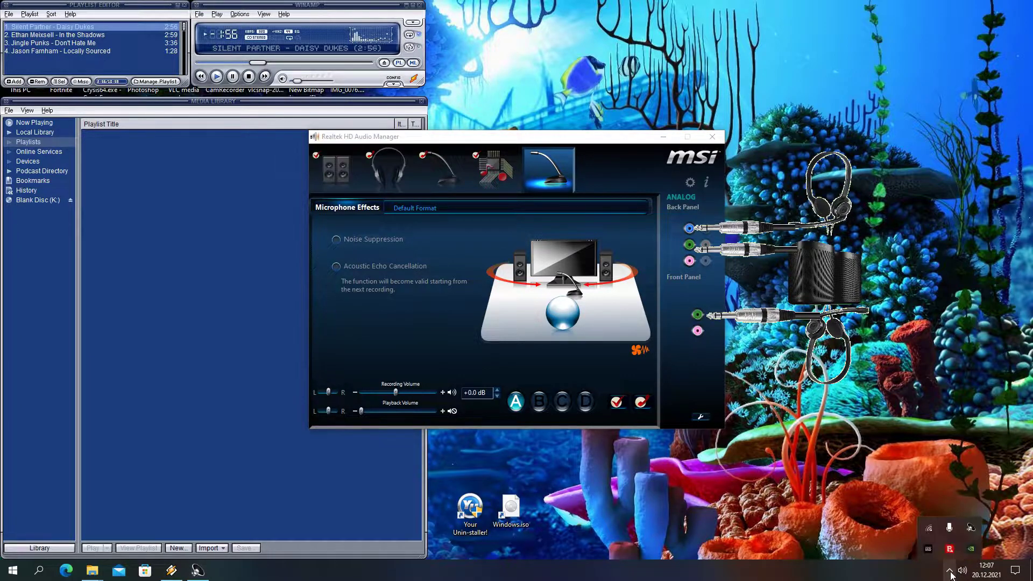
click(690, 183)
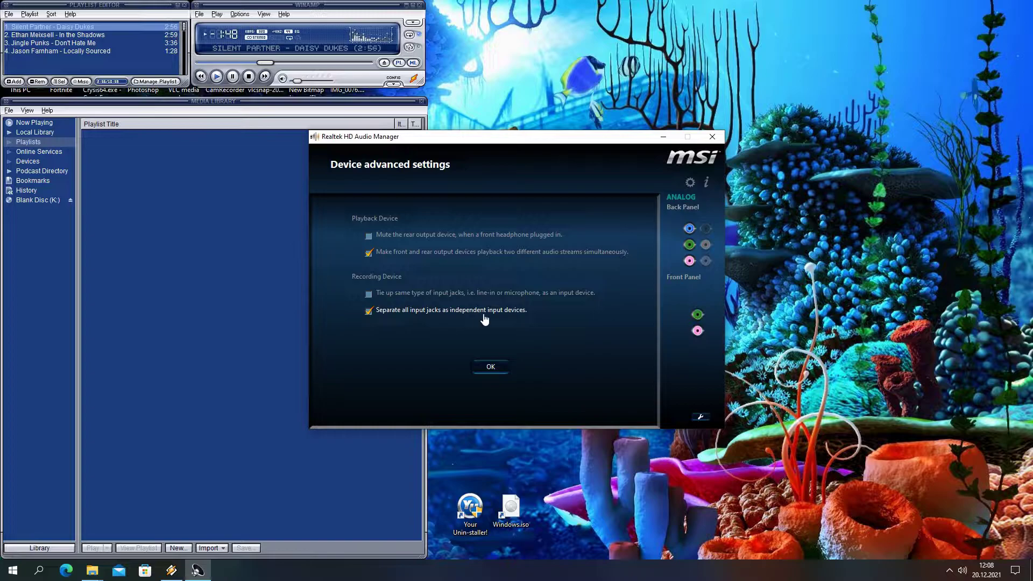
click(491, 368)
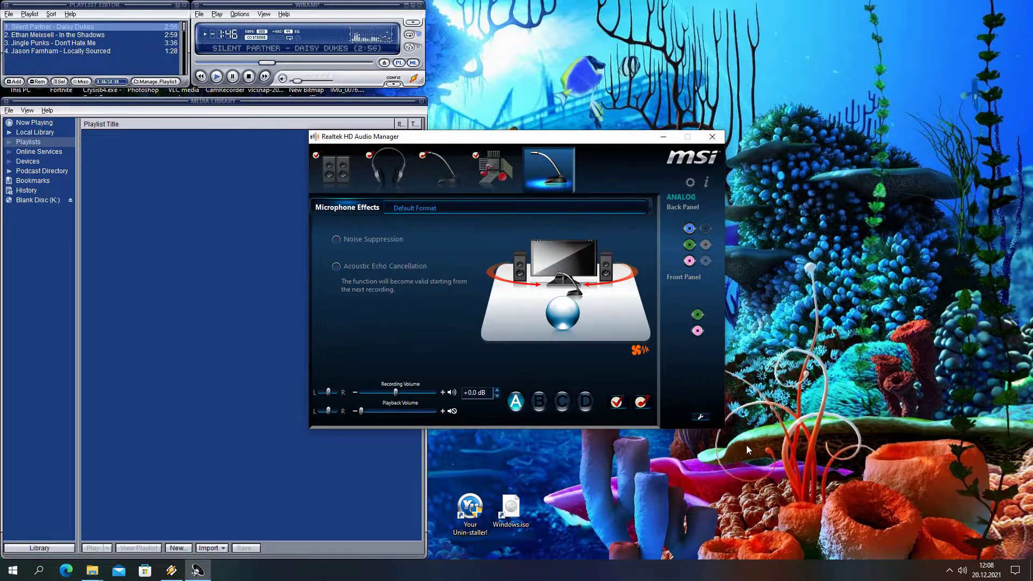
click(700, 416)
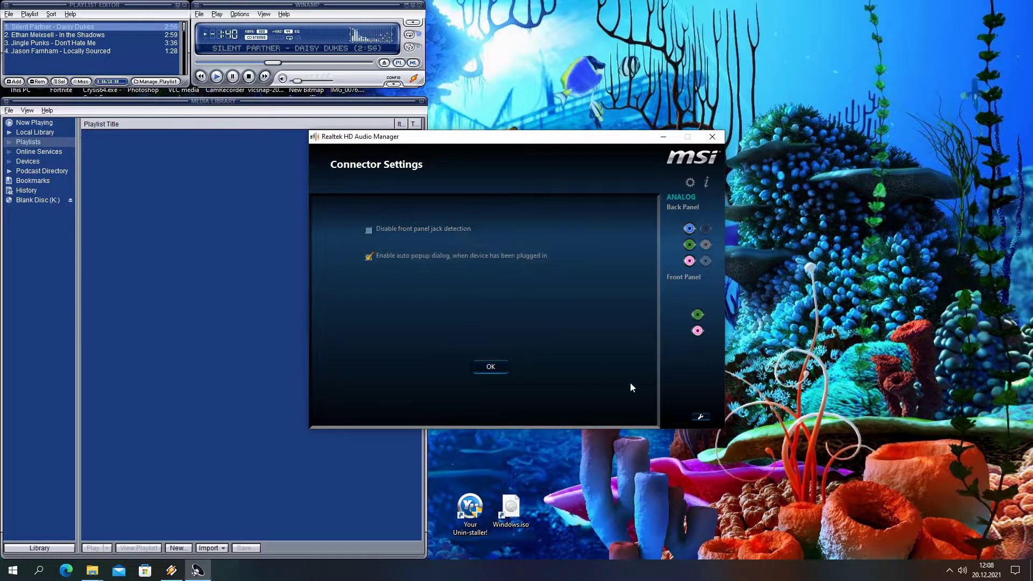
click(491, 368)
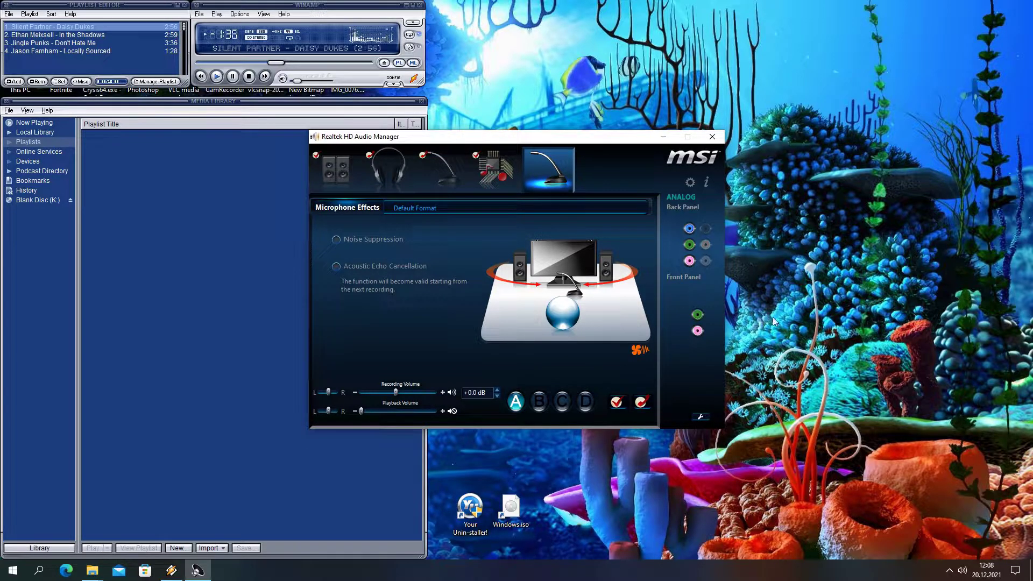
- Keep the rear green jack as Front Speaker Out and confirm the blue jack's assignment
right_click(690, 245)
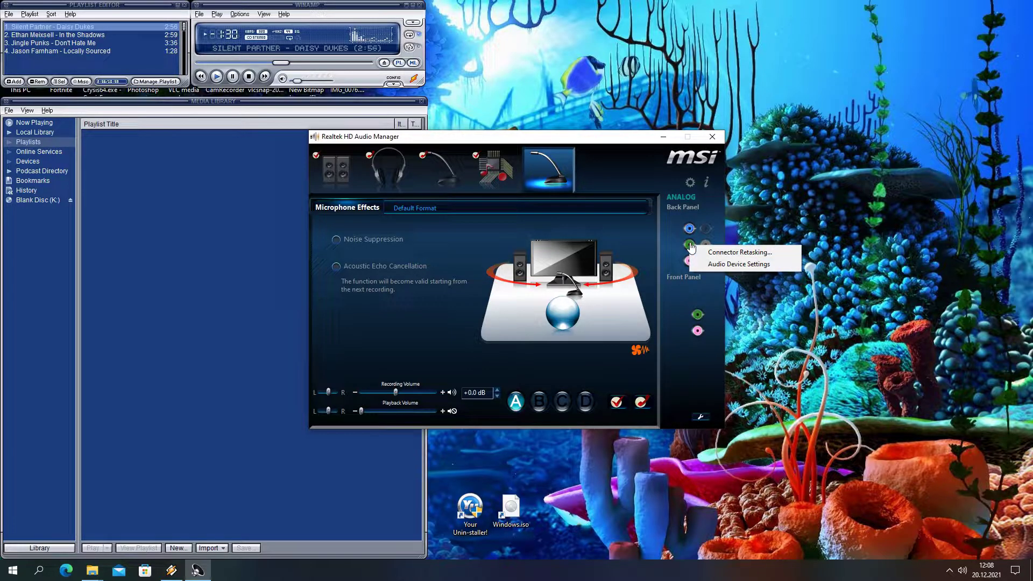
click(728, 252)
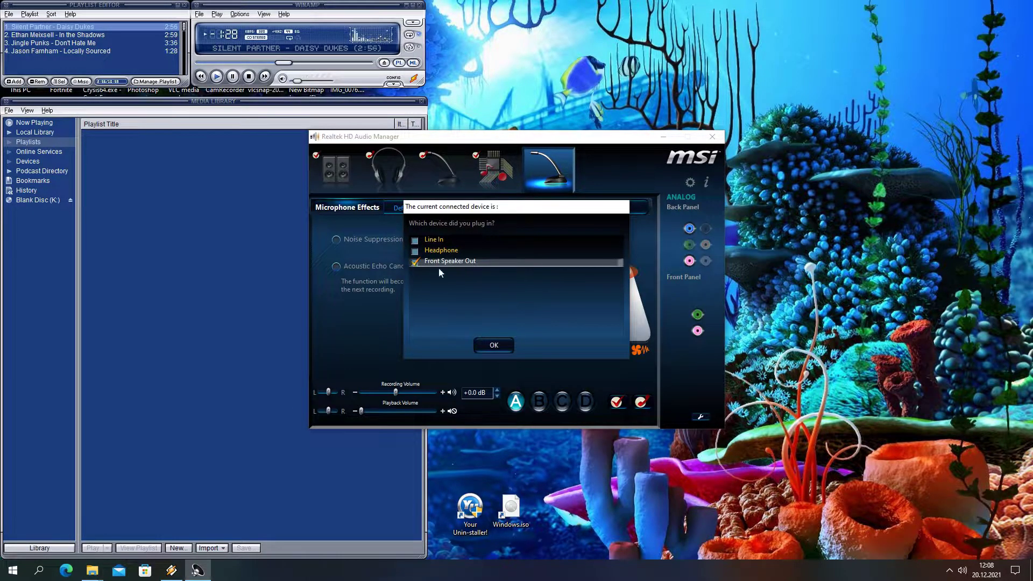
click(510, 344)
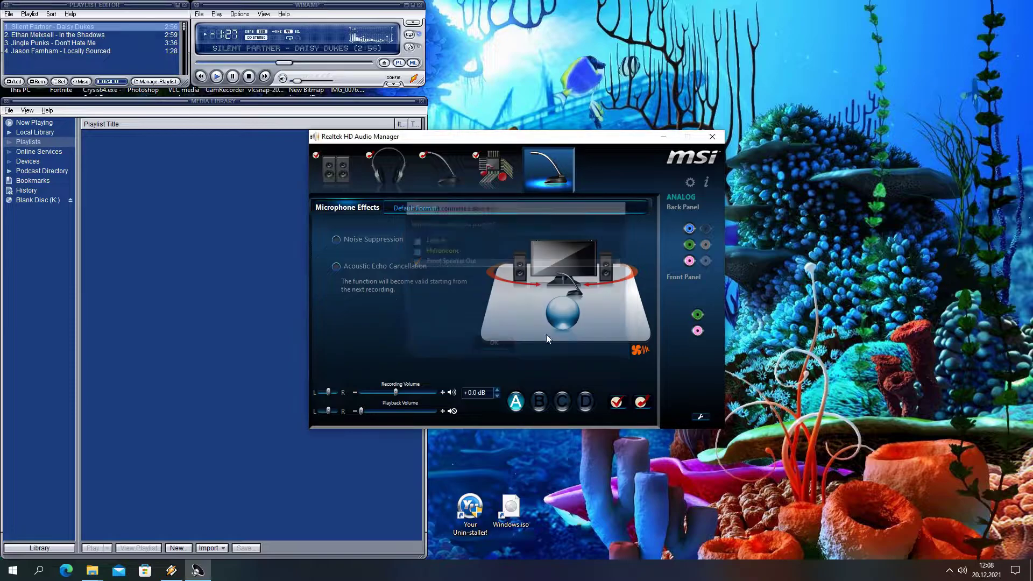
right_click(690, 234)
click(722, 235)
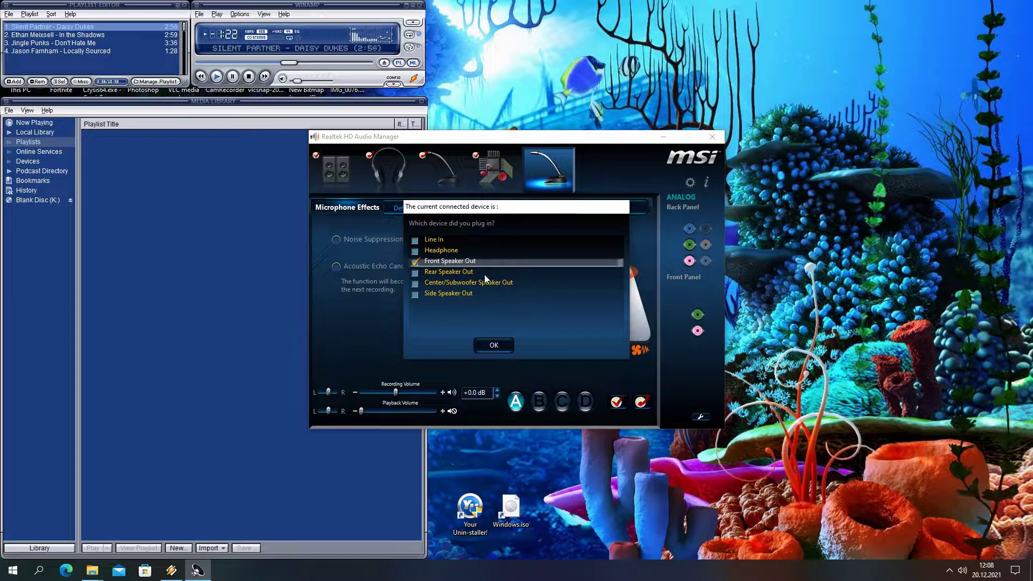
click(494, 345)
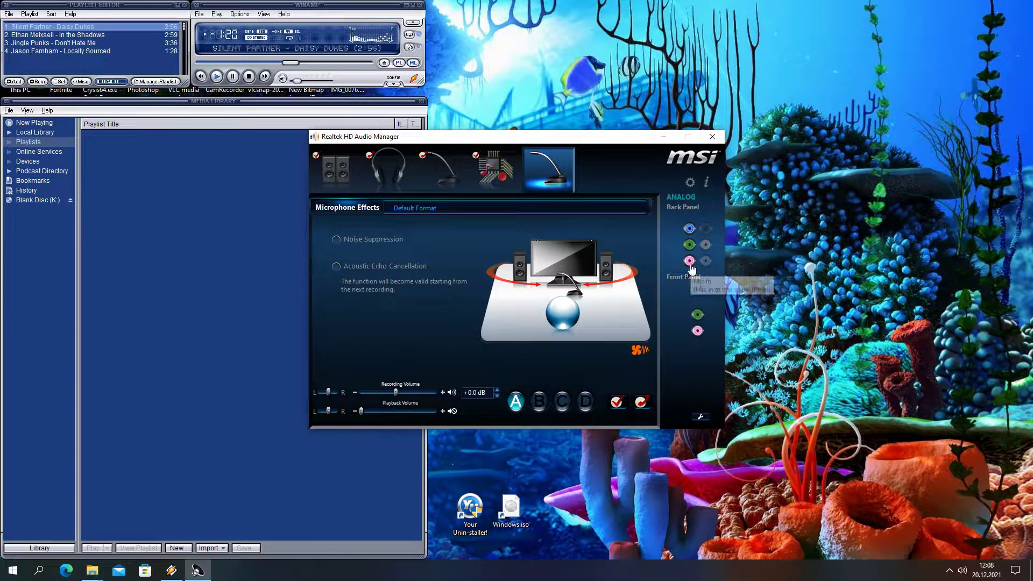
- Retask the front-panel green jack as Headphone
right_click(698, 316)
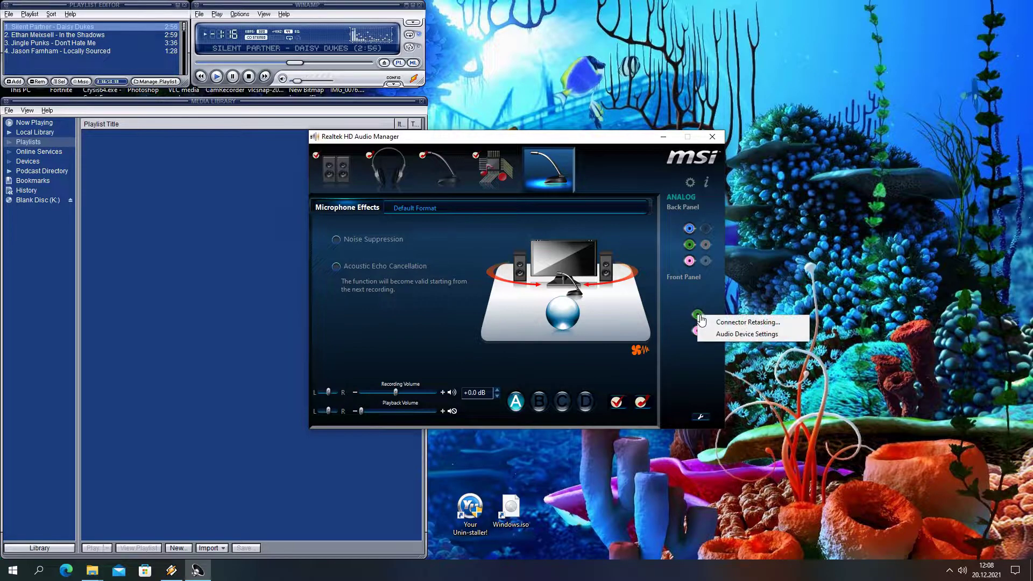
click(764, 323)
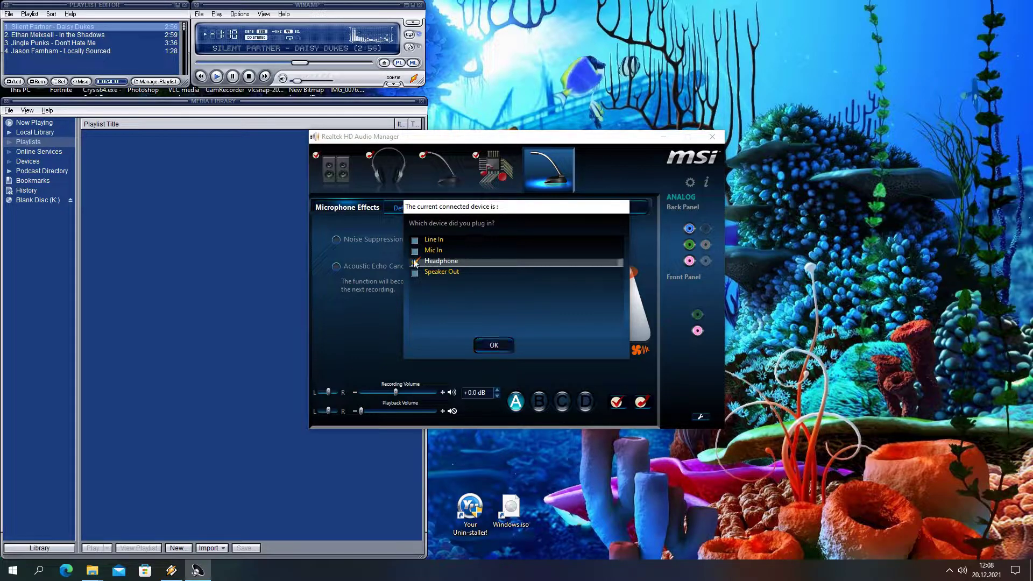
click(505, 347)
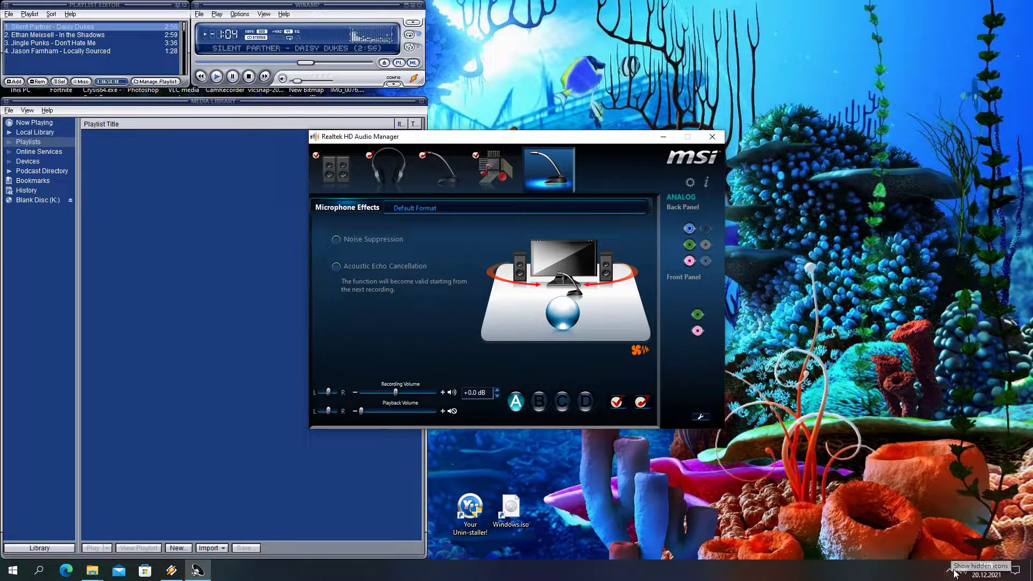
- Open the classic Sound dialog on its Playback tab and move it to the screen centre
right_click(963, 571)
click(925, 539)
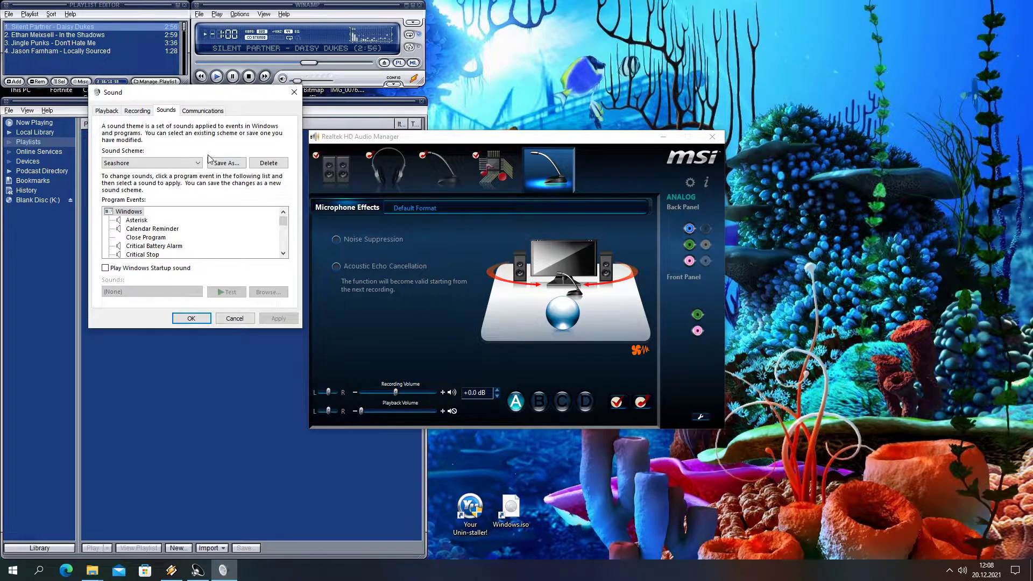
click(106, 111)
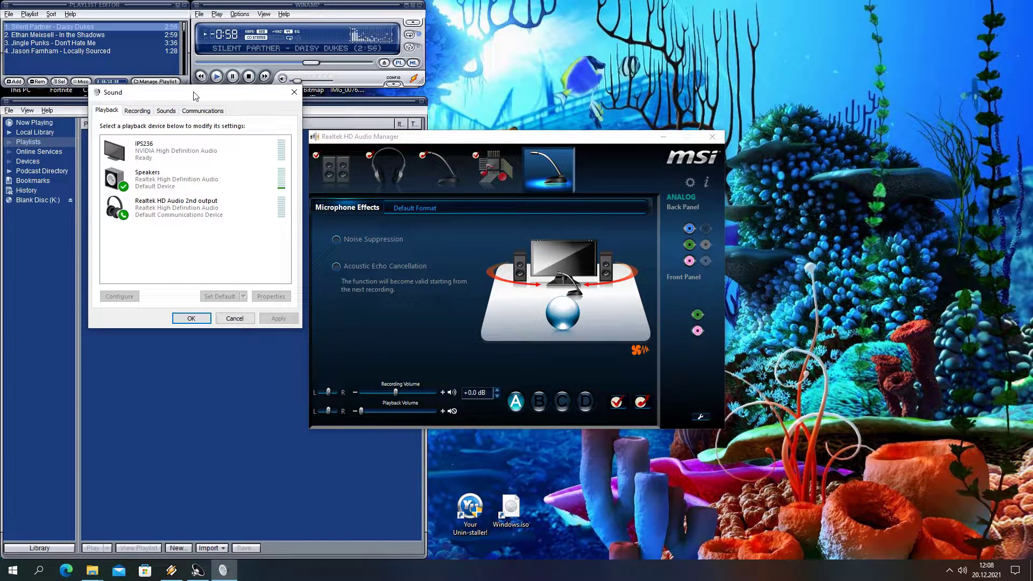
drag(195, 97, 198, 159)
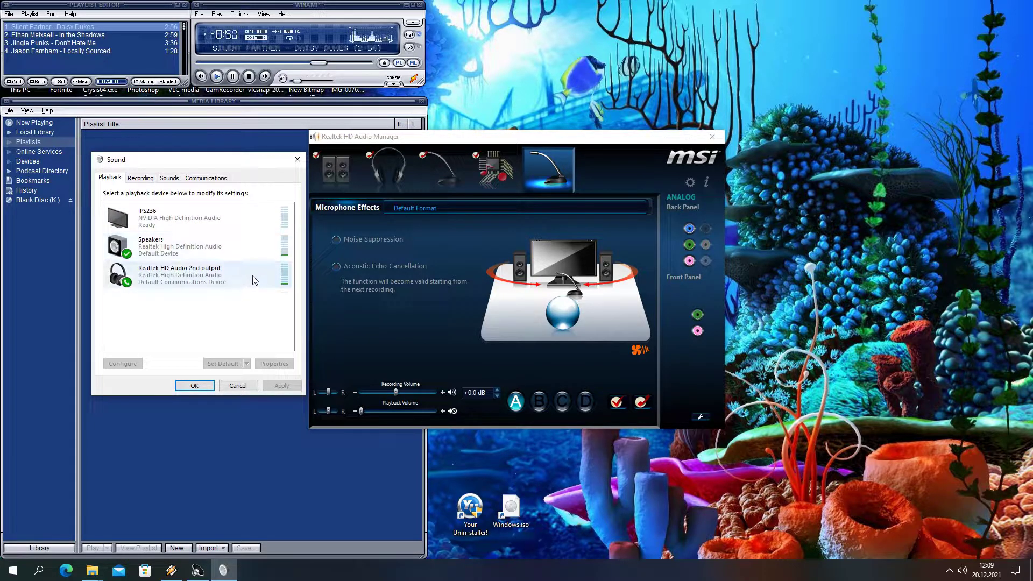
- Play 'In the Shadows' in Winamp at 16% volume with the Sound dialog back in front
double_click(88, 36)
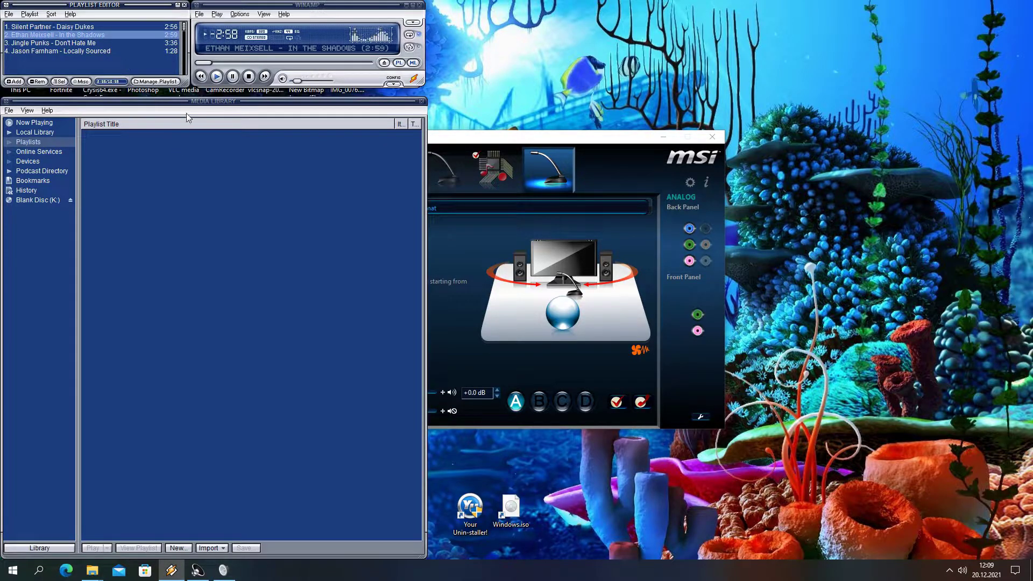
click(223, 570)
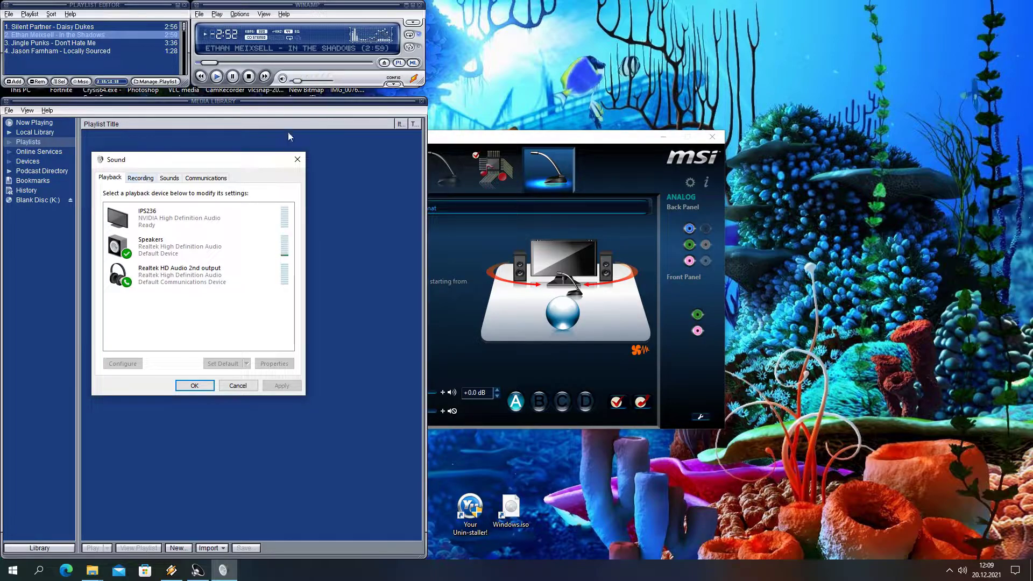
click(298, 81)
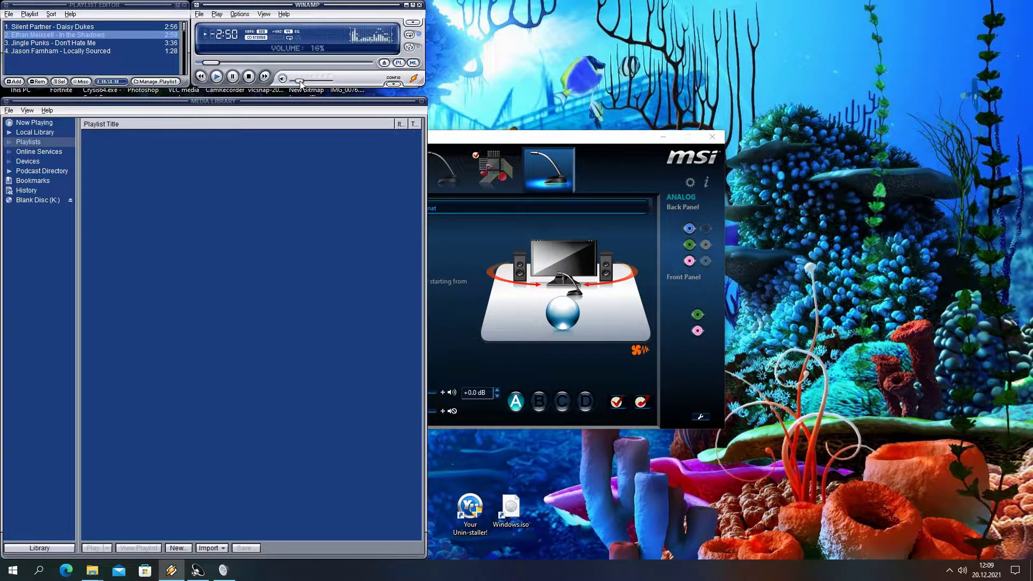
click(223, 569)
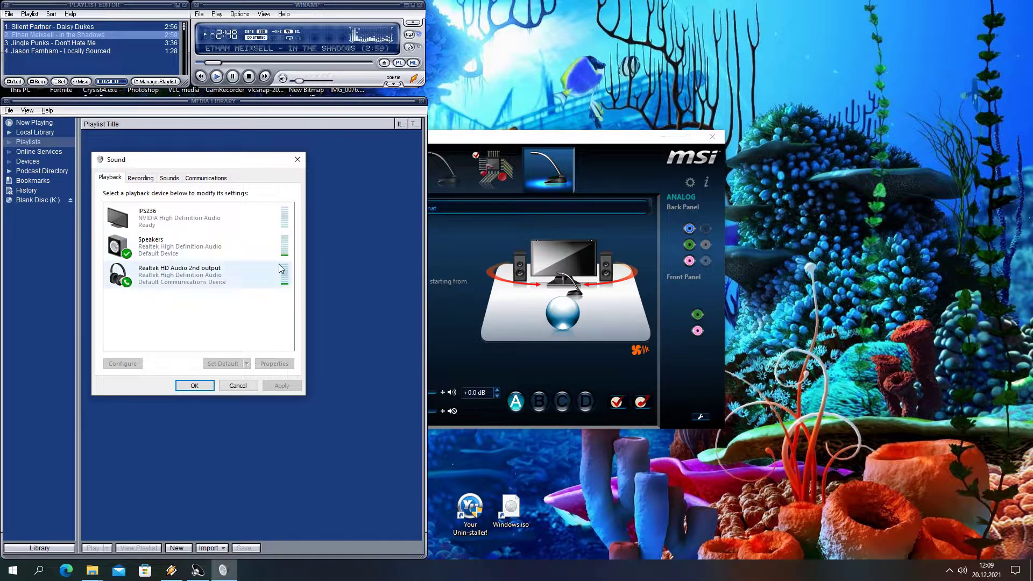
- List recording devices, dismiss the microphone notification, and open Stereo Mix Properties
click(141, 182)
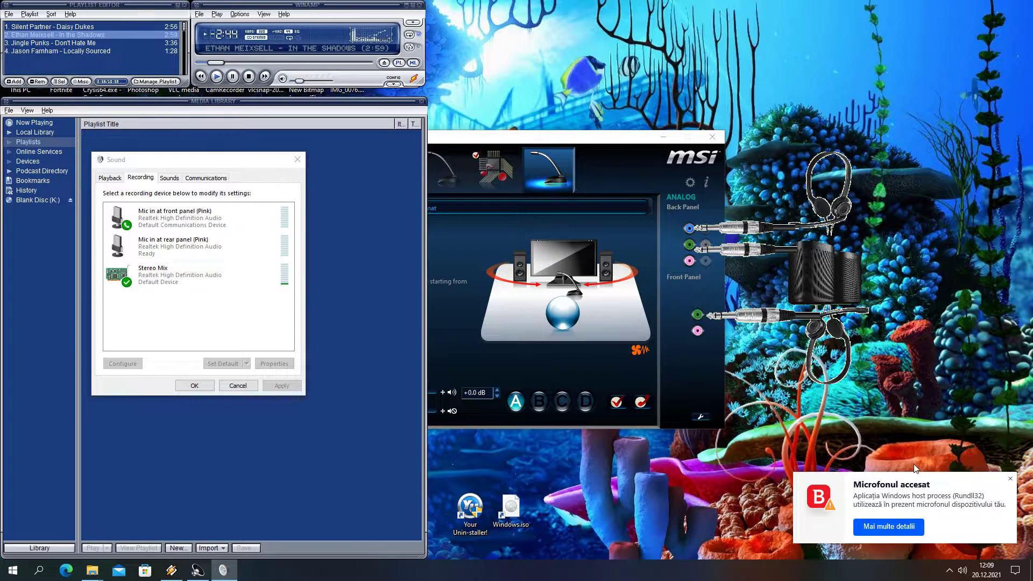
click(1013, 481)
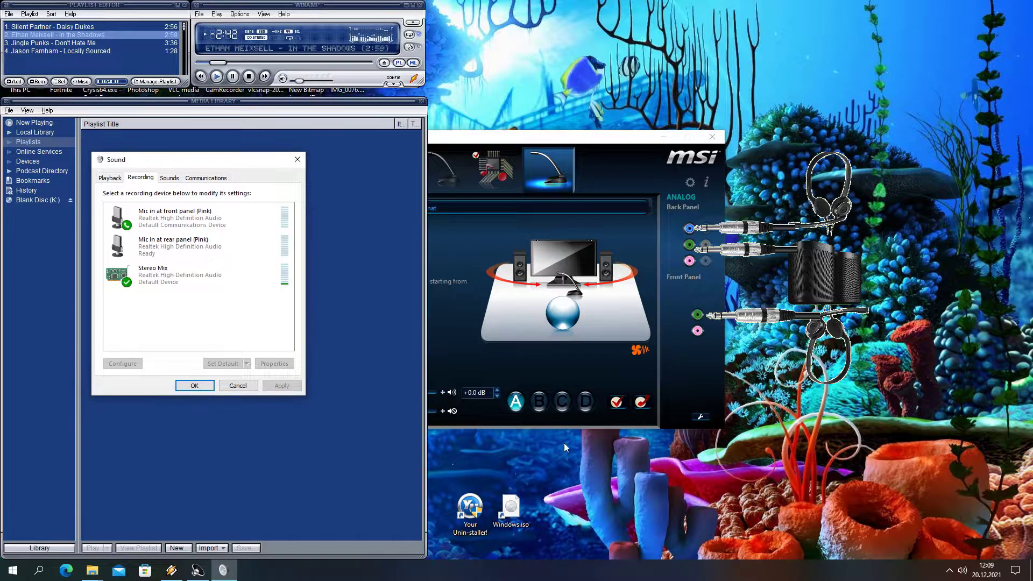
click(186, 276)
right_click(187, 276)
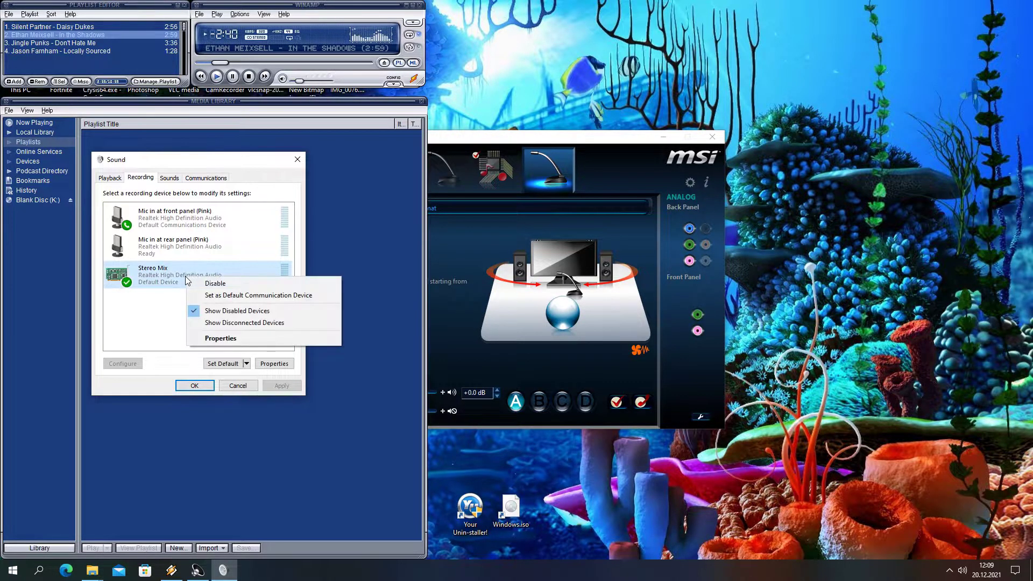
click(249, 339)
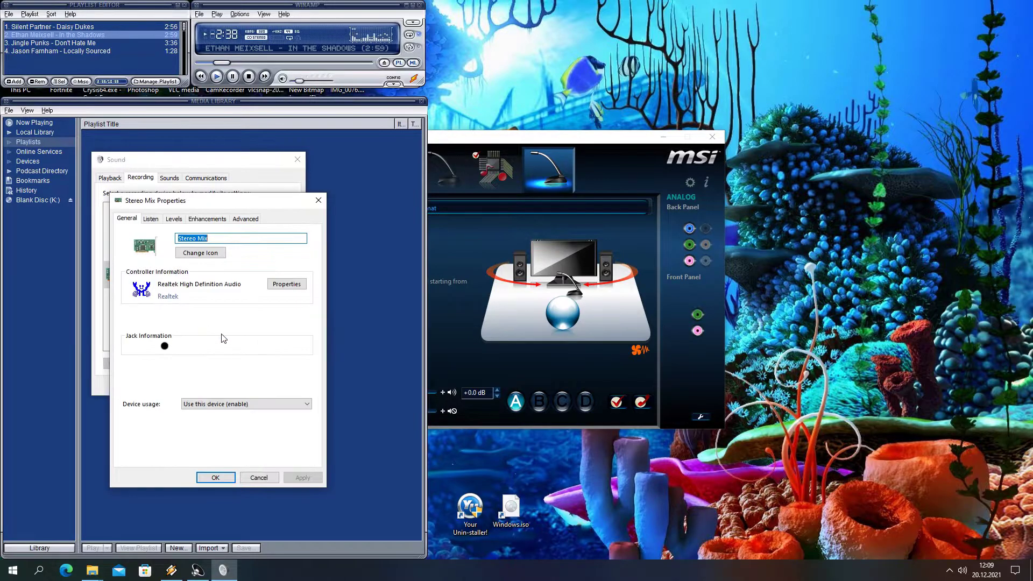
- Confirm Stereo Mix listens through Realtek HD Audio 2nd output at level 54, and review Enhancements
click(150, 218)
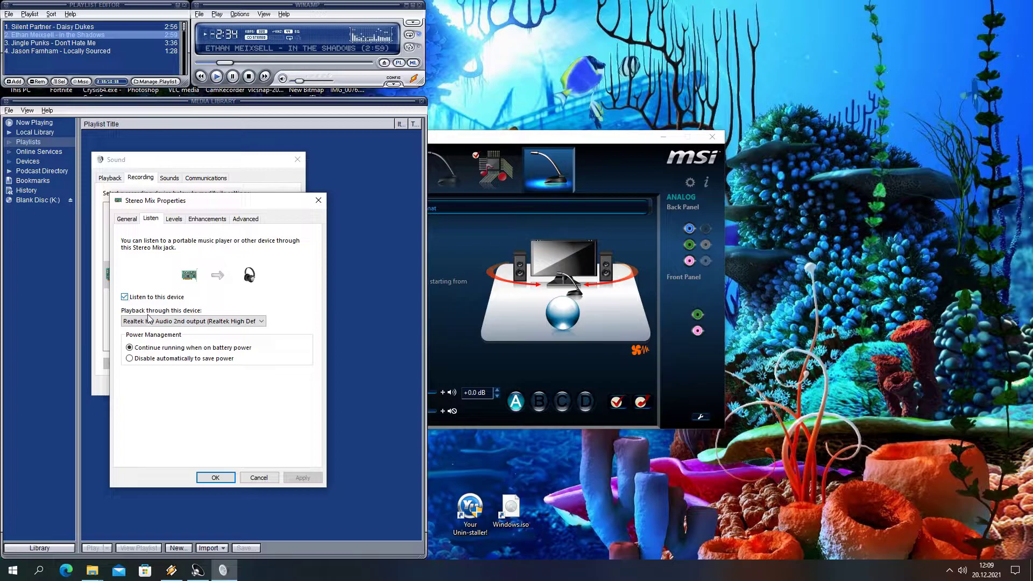
click(263, 321)
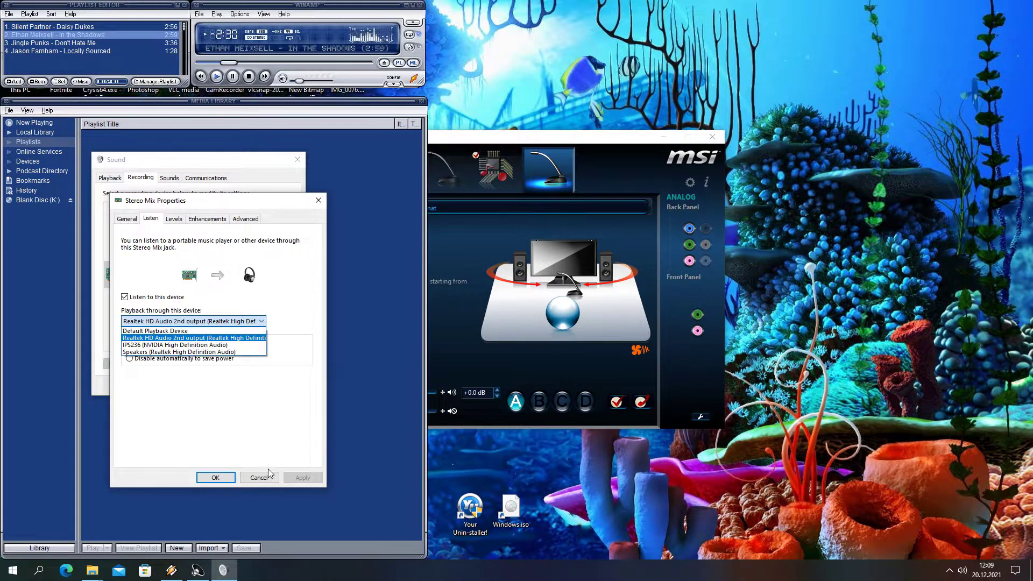
click(174, 221)
click(174, 219)
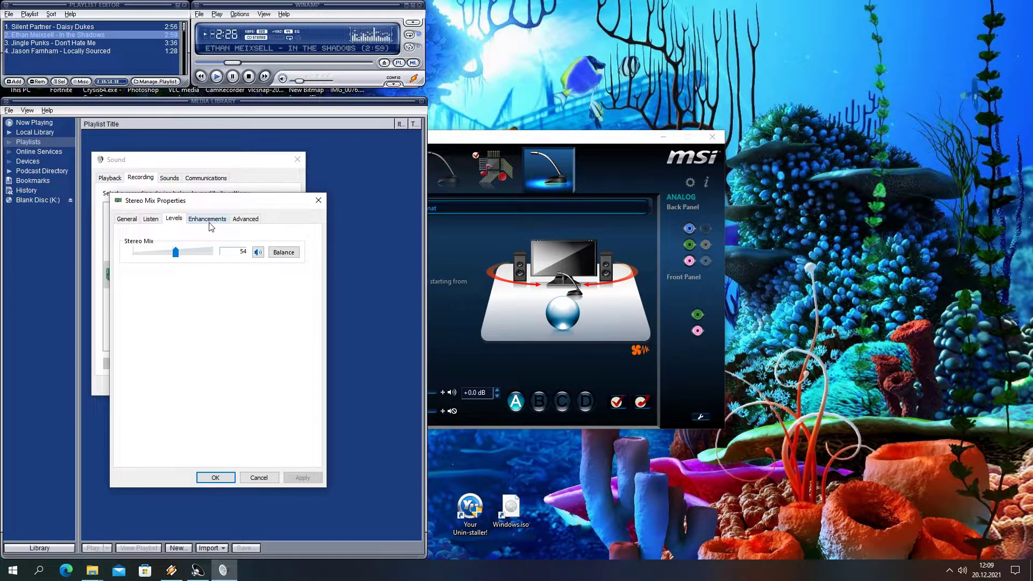
click(211, 224)
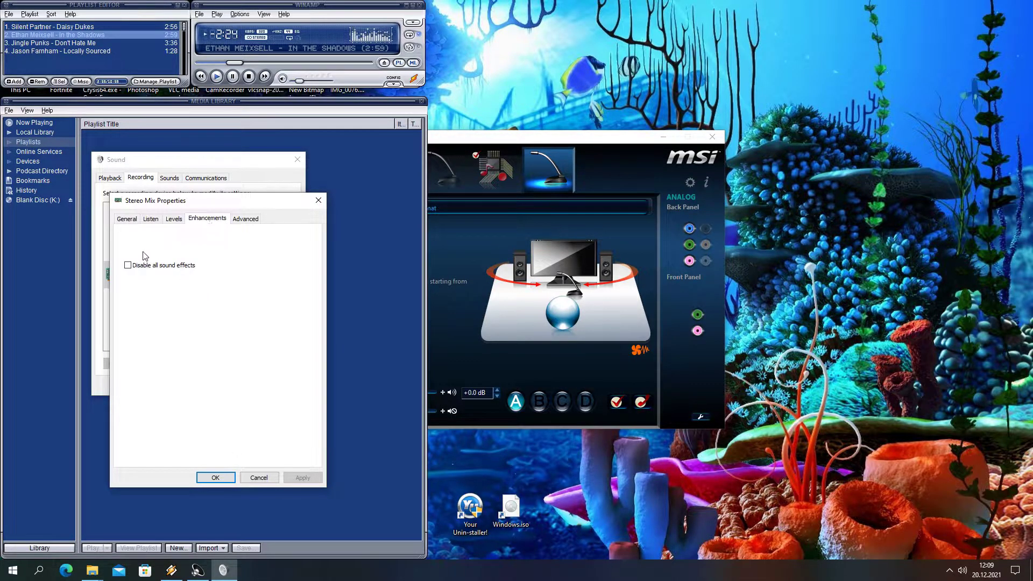
click(127, 219)
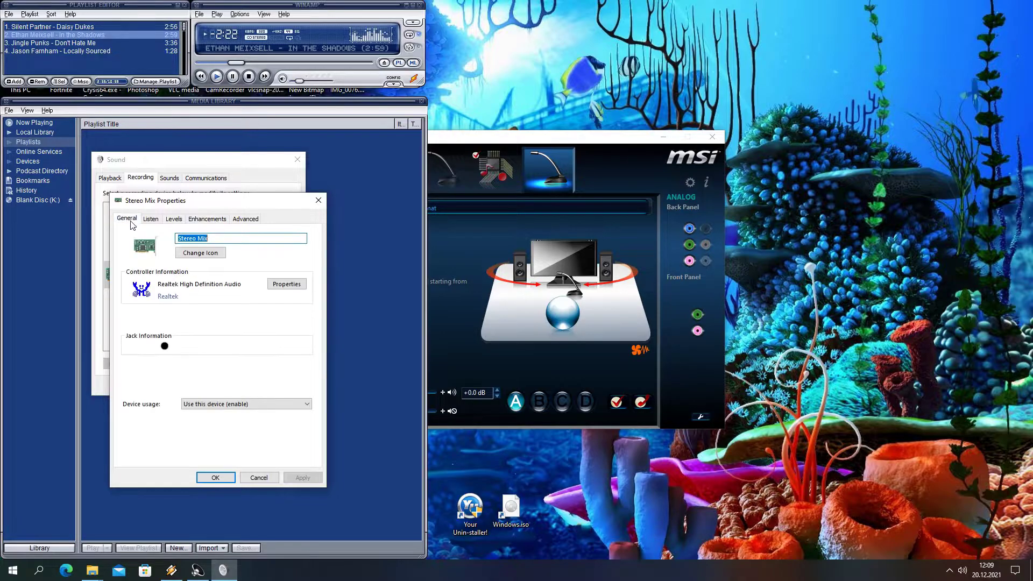
- Close Stereo Mix Properties, check the Stereo Mix and front Mic In menus, and return to Playback
click(216, 478)
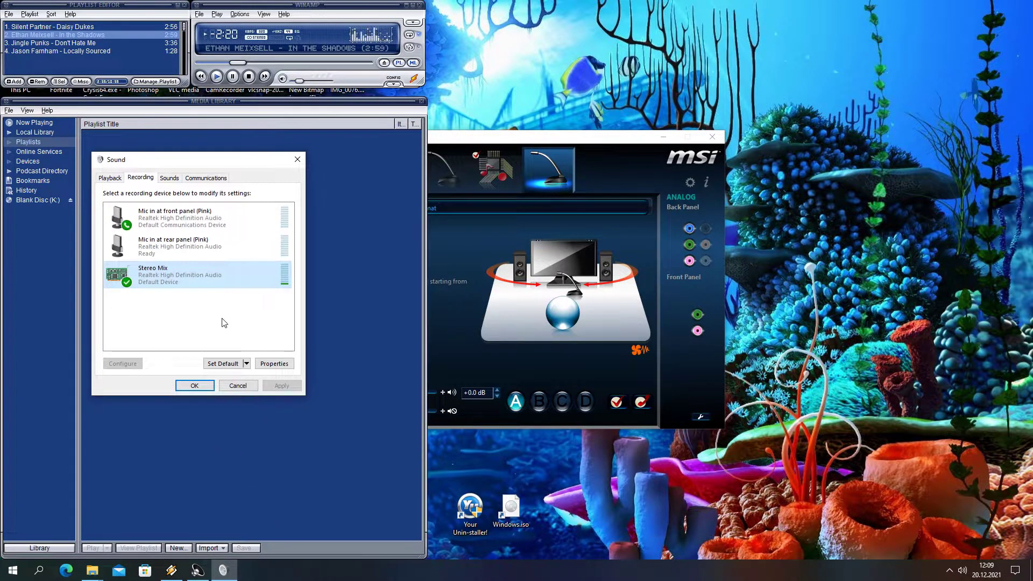
right_click(170, 286)
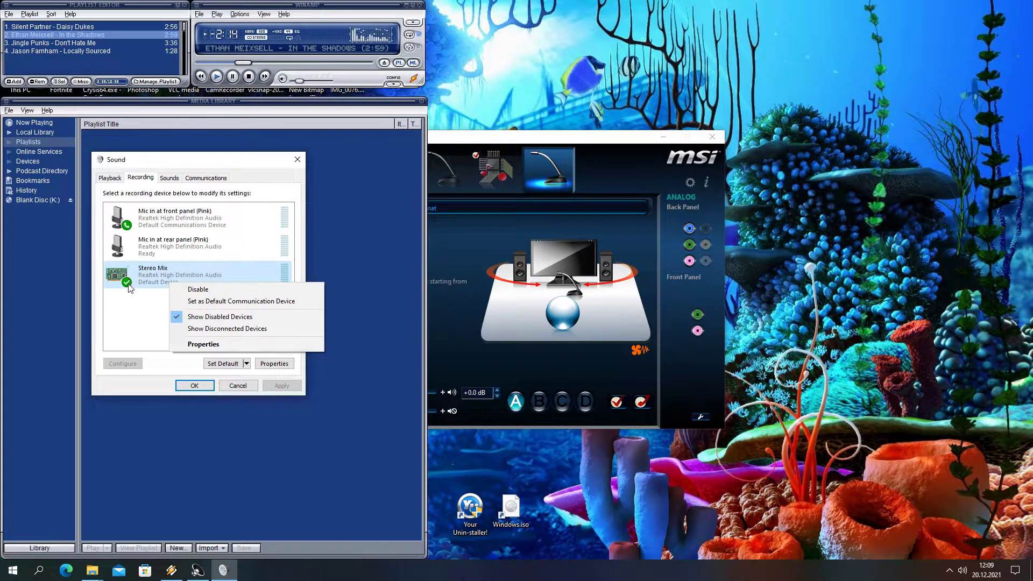
click(136, 305)
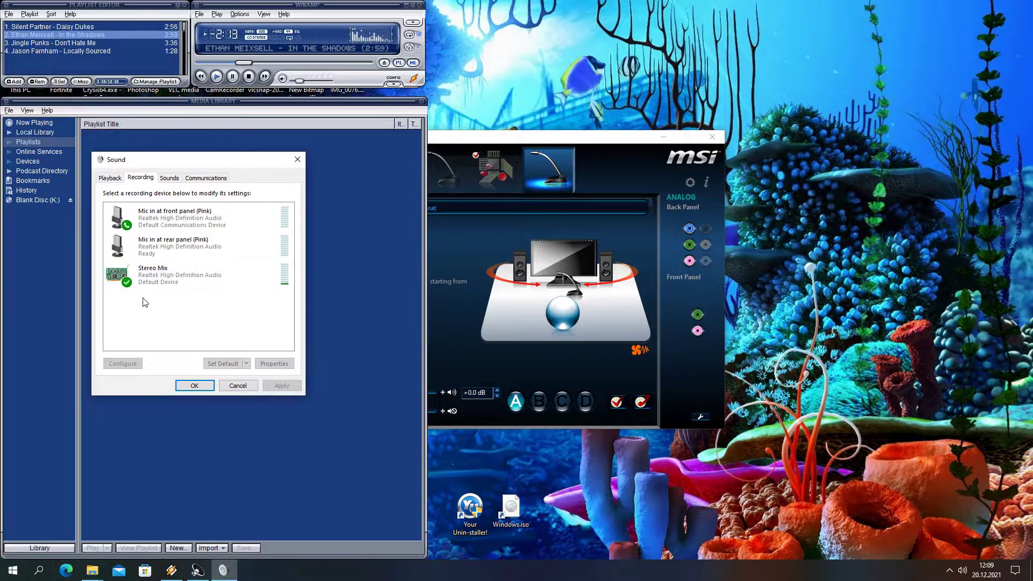
right_click(157, 221)
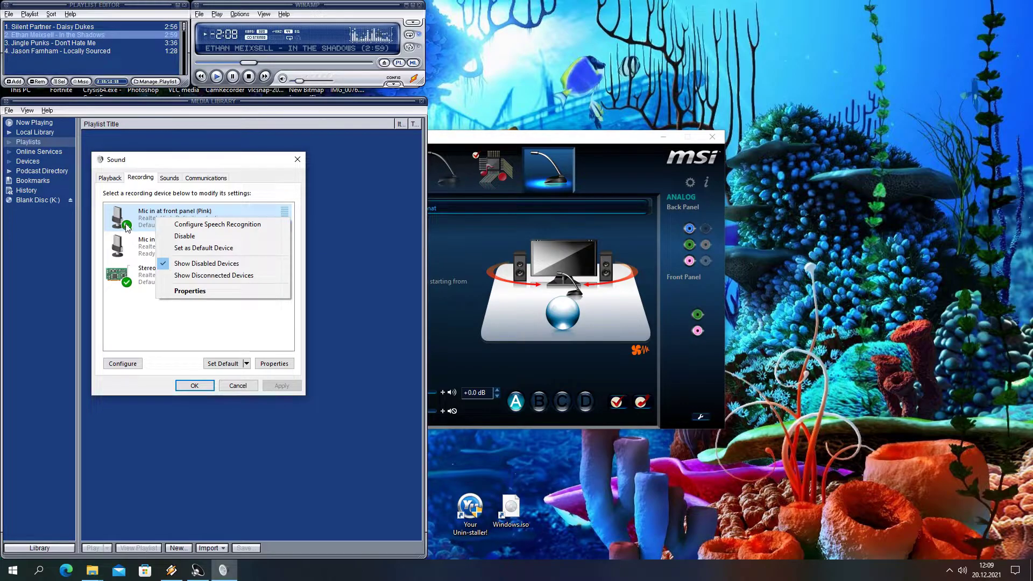
click(146, 337)
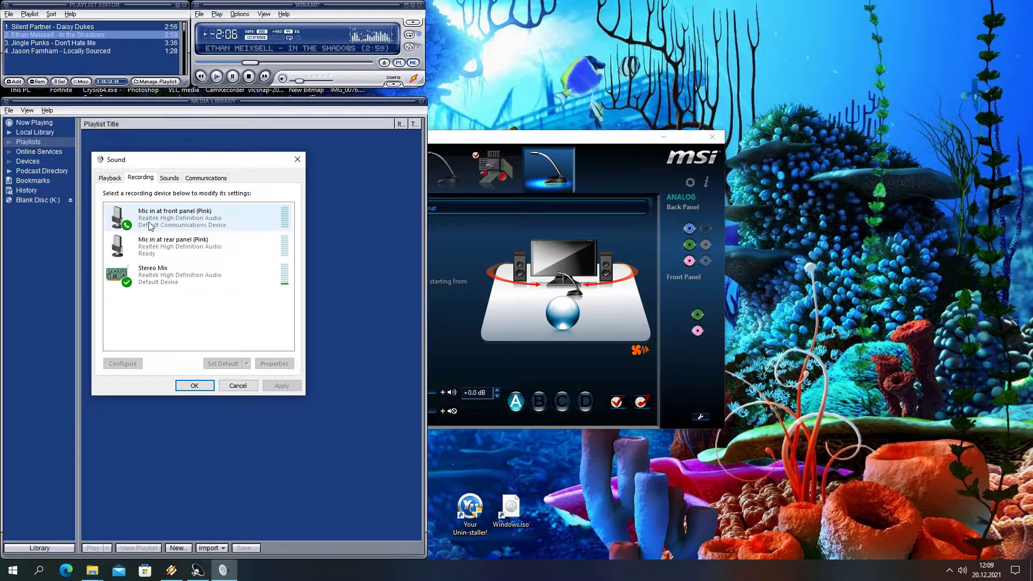
click(111, 179)
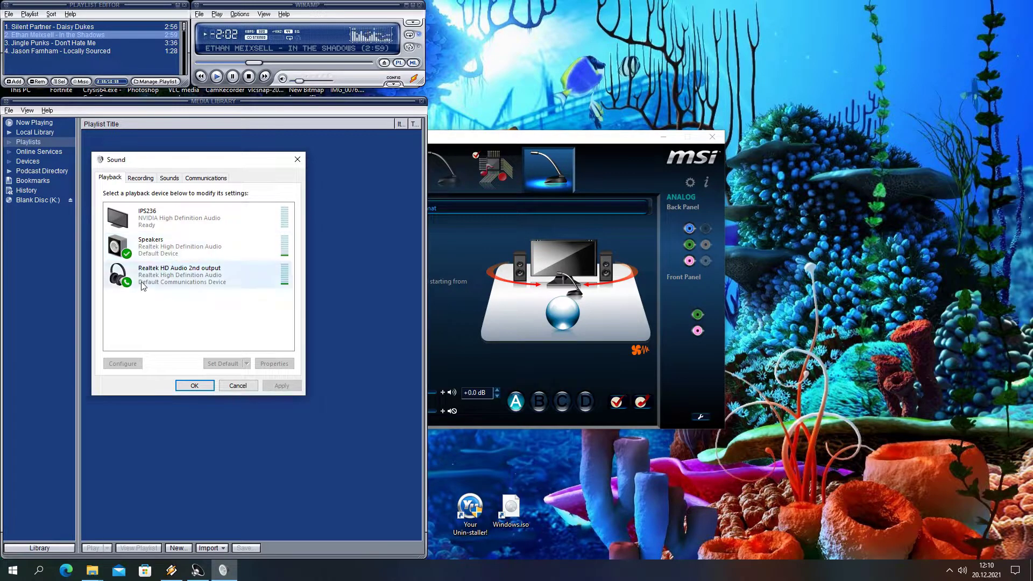
- Accept the sound settings with OK and close the Sound dialog
click(198, 386)
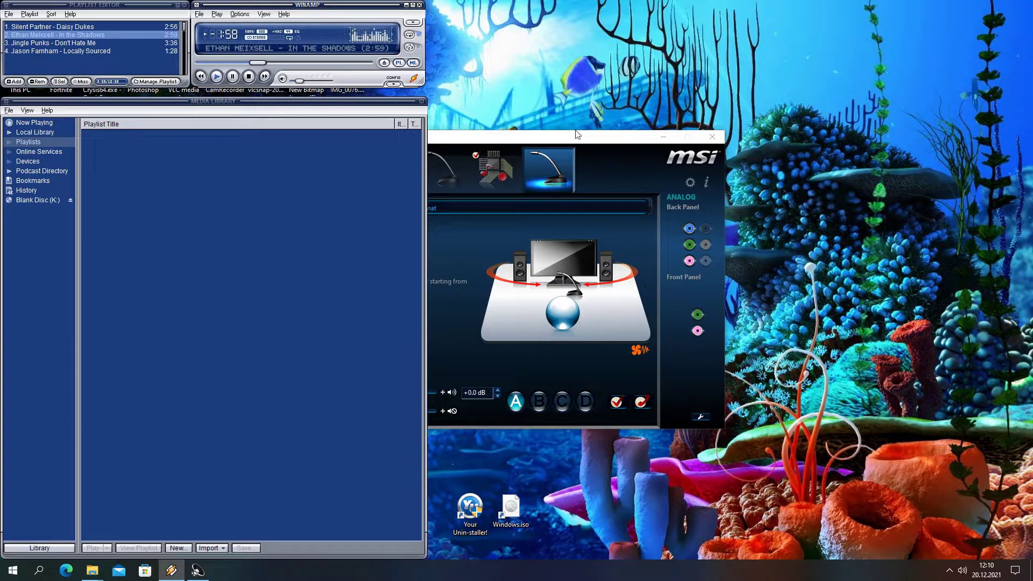